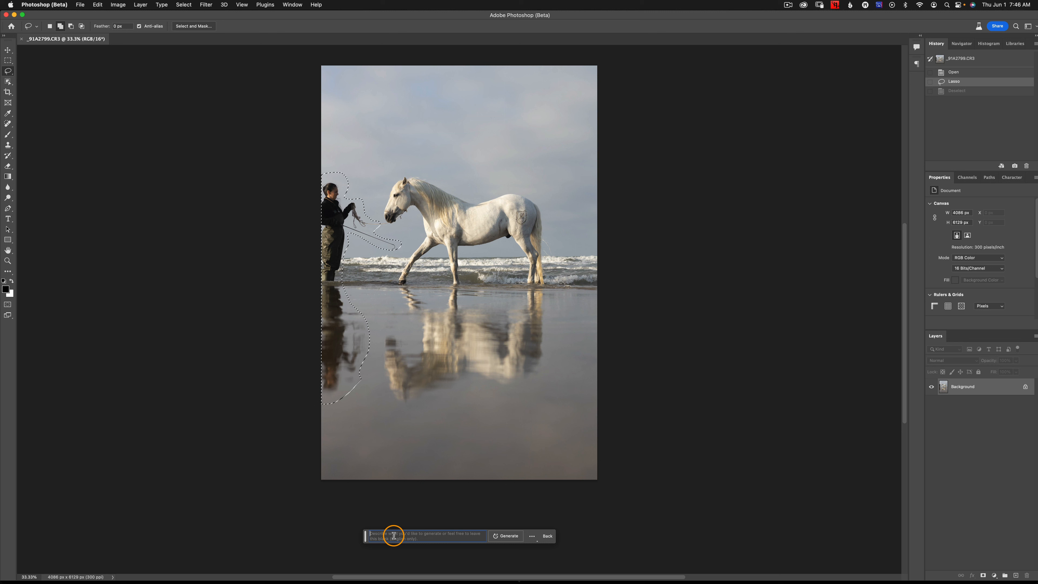
# Step: Run Generative Fill with a blank prompt on the selection to remove the handler and her reflection
pyautogui.click(509, 537)
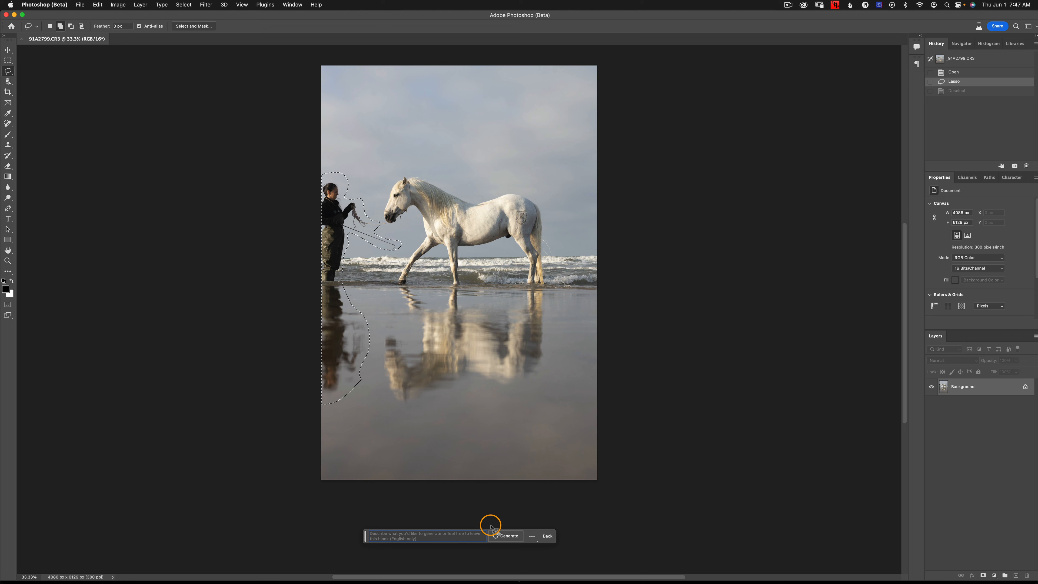
pyautogui.click(508, 537)
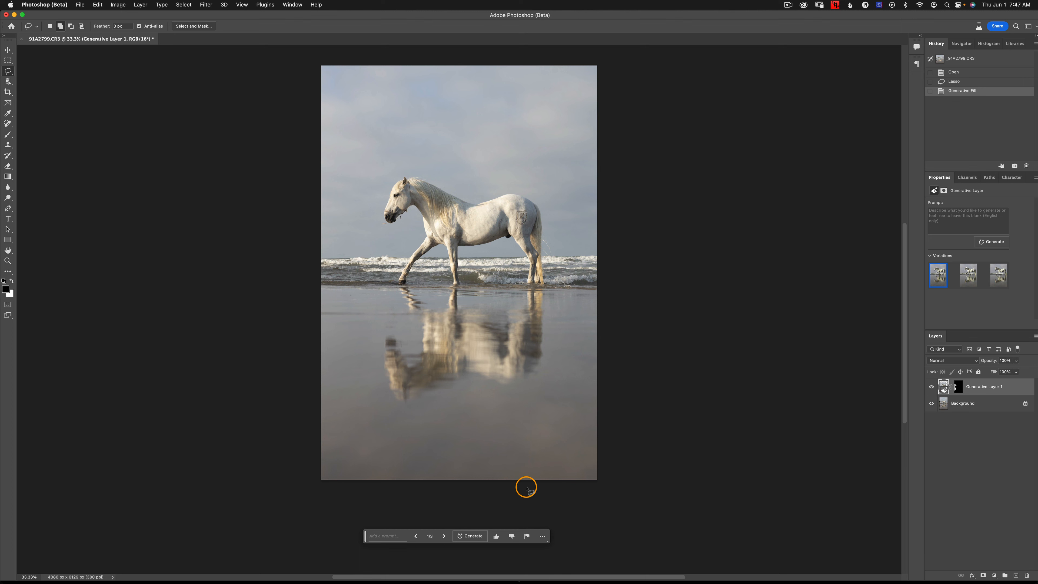
# Step: Toggle the visibility of Generative Layer 1 to compare the beach photo with and without the handler
pyautogui.press('super+equal')
pyautogui.press('super+equal')
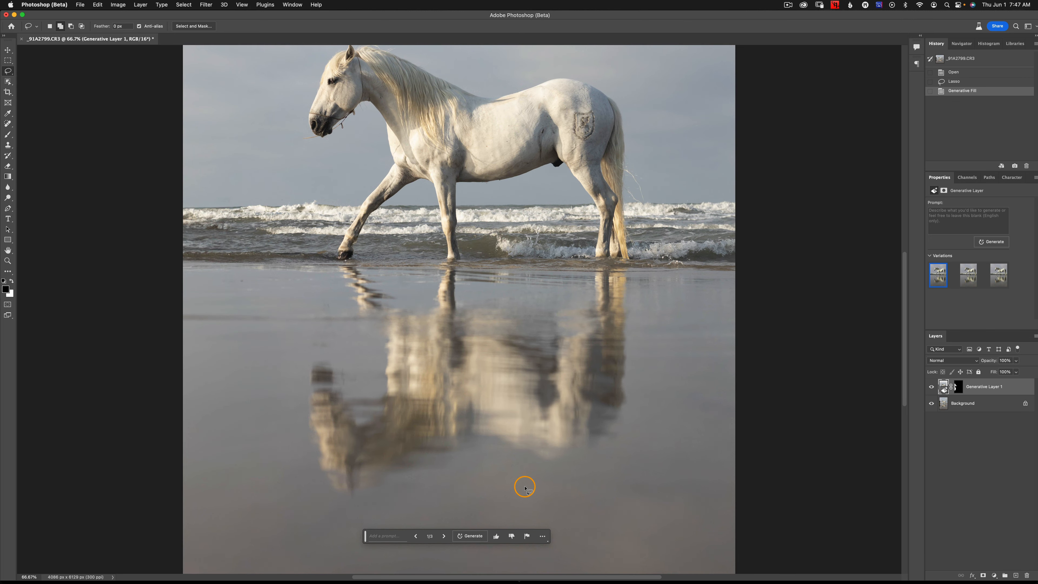
pyautogui.hscroll(-5, 525, 488)
pyautogui.scroll(-6, 459, 341)
pyautogui.scroll(5, 462, 347)
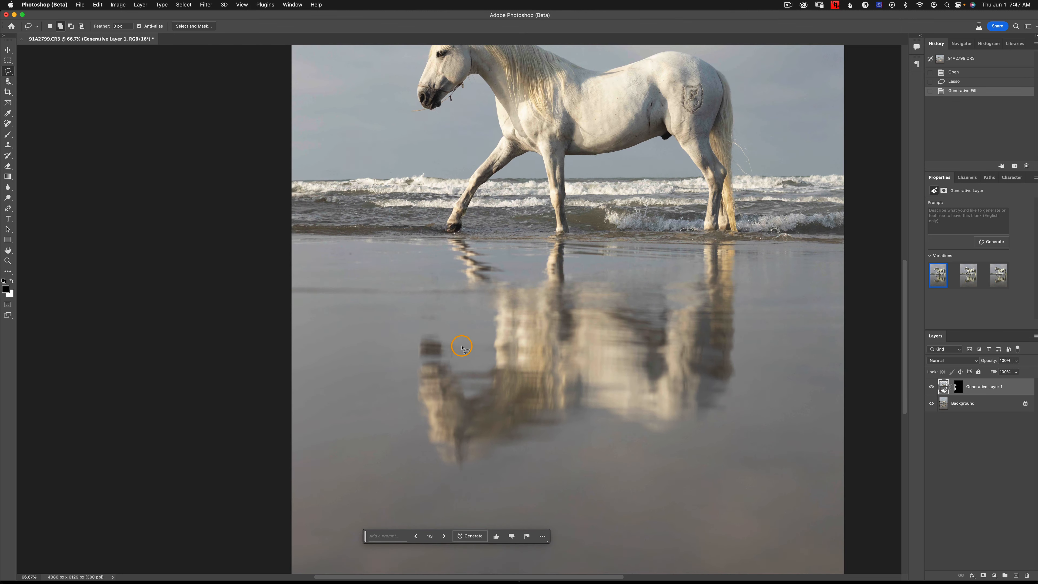
pyautogui.scroll(4, 466, 350)
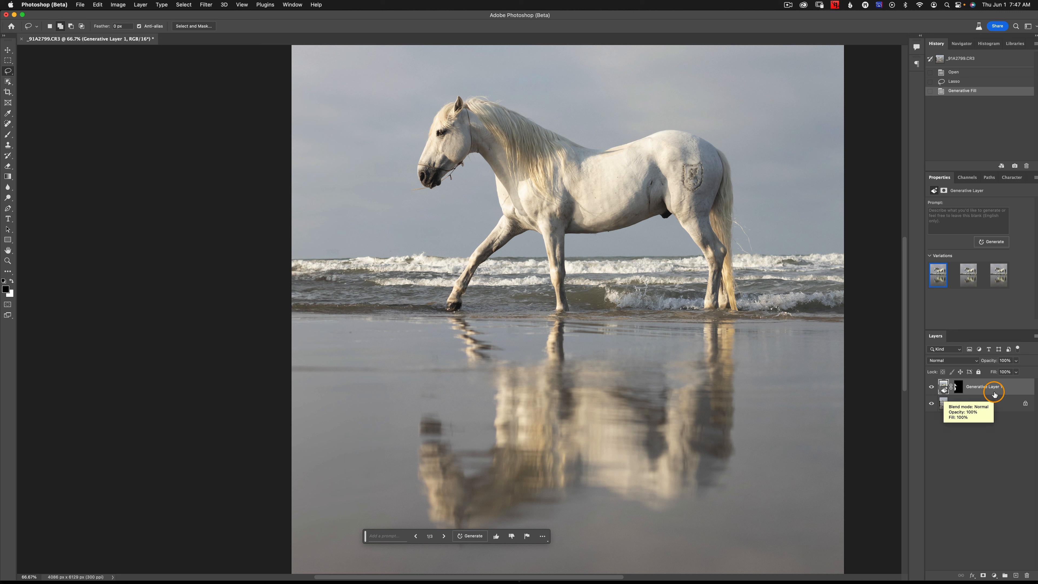
pyautogui.click(931, 387)
pyautogui.click(932, 388)
pyautogui.click(932, 389)
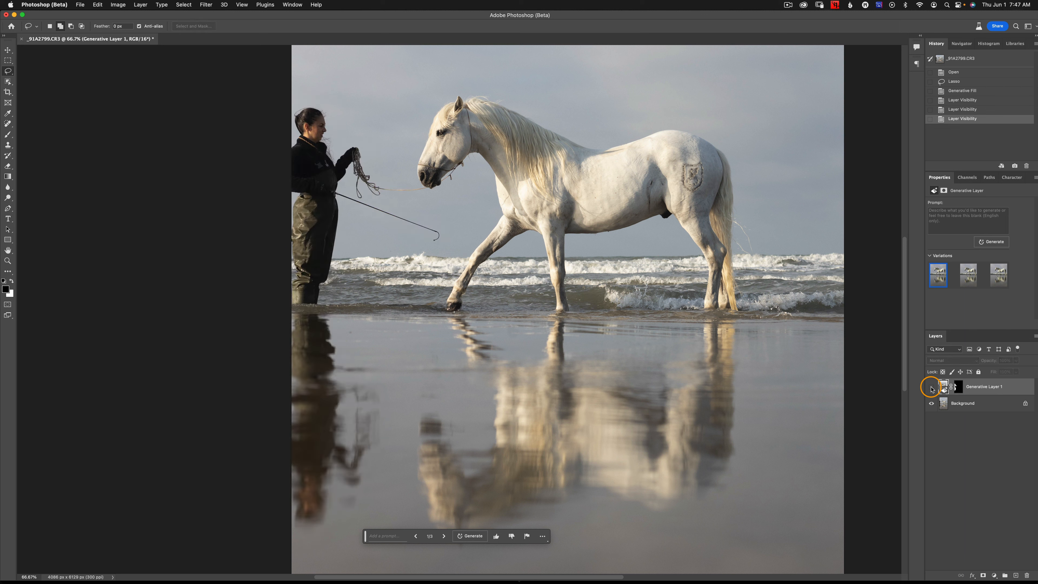
pyautogui.click(932, 388)
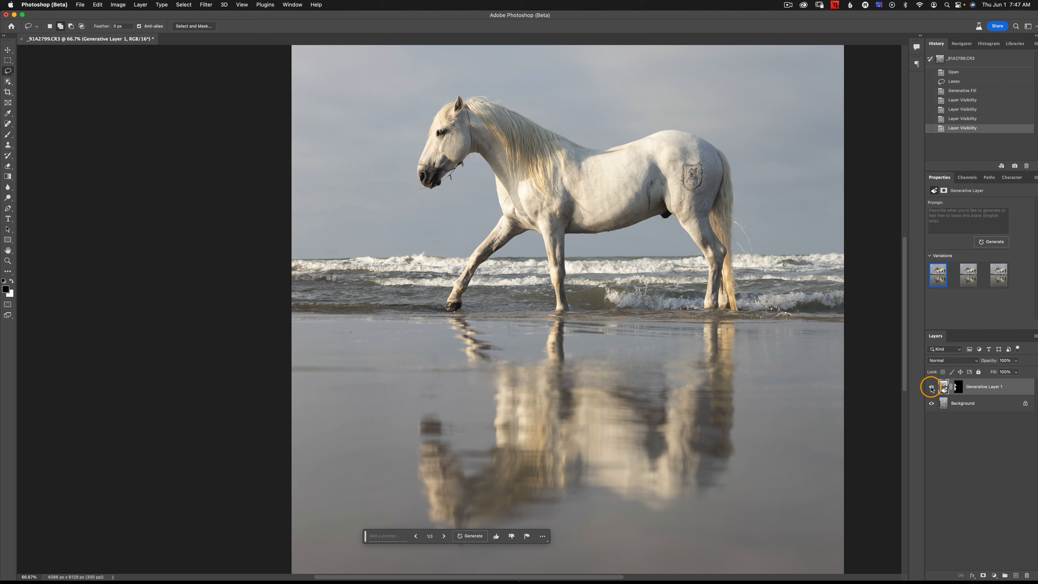
pyautogui.click(932, 388)
pyautogui.click(932, 387)
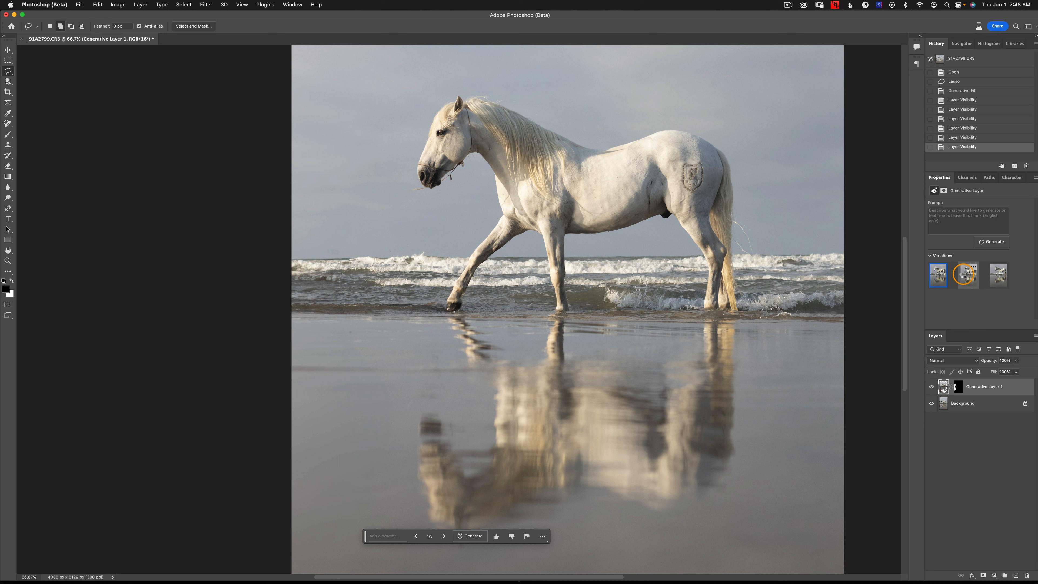
# Step: Preview the three variations of the handler-removal fill and compare how each one rebuilds the waves
pyautogui.click(964, 277)
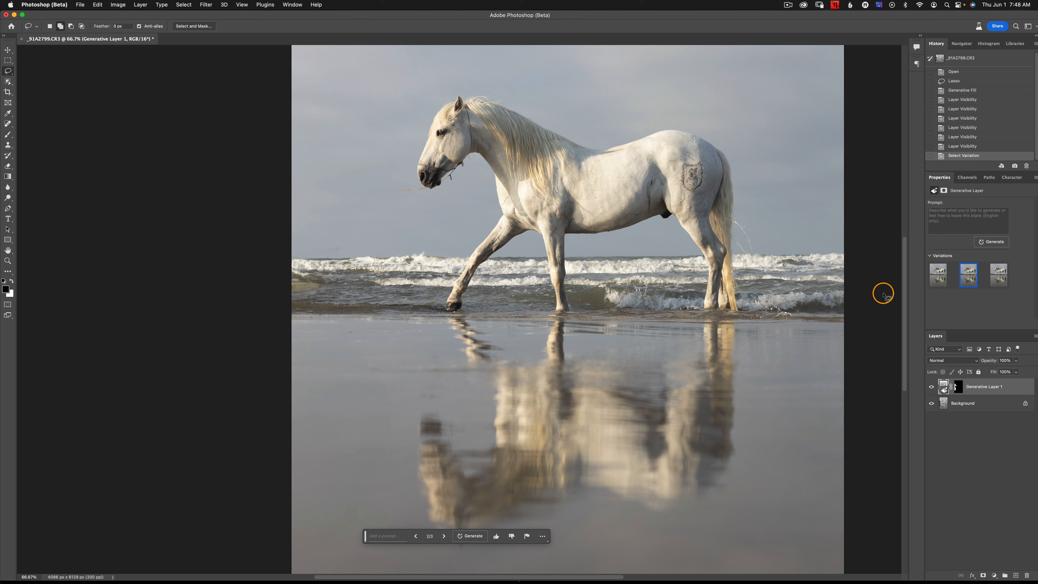
pyautogui.moveTo(995, 277)
pyautogui.click(995, 278)
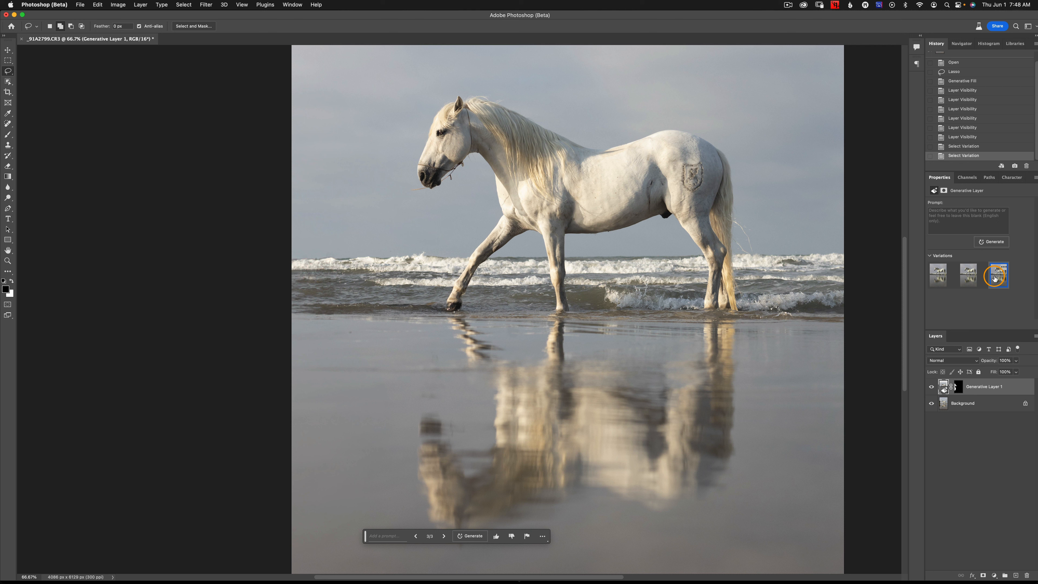
pyautogui.click(937, 282)
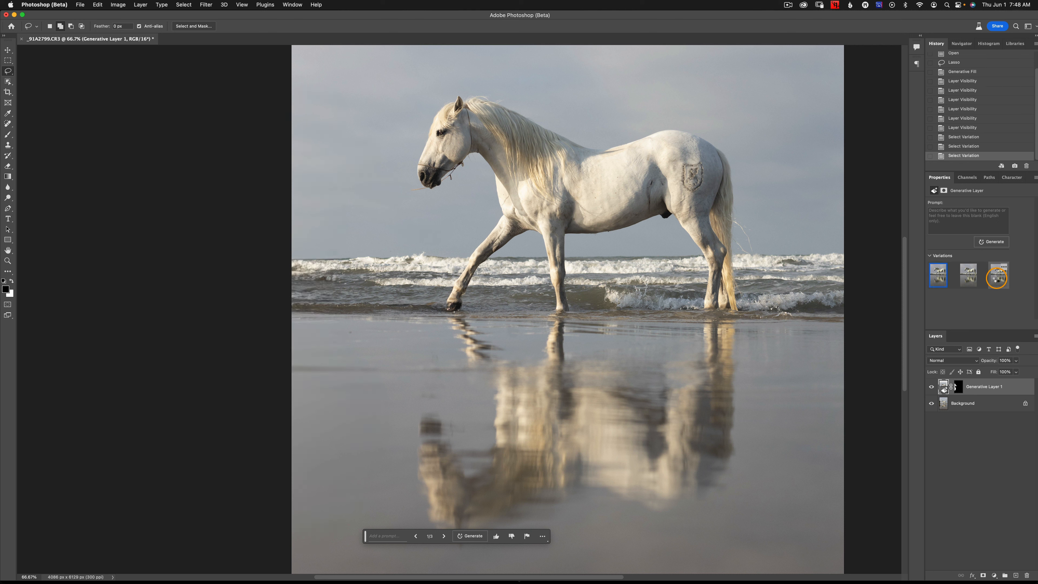
pyautogui.click(998, 278)
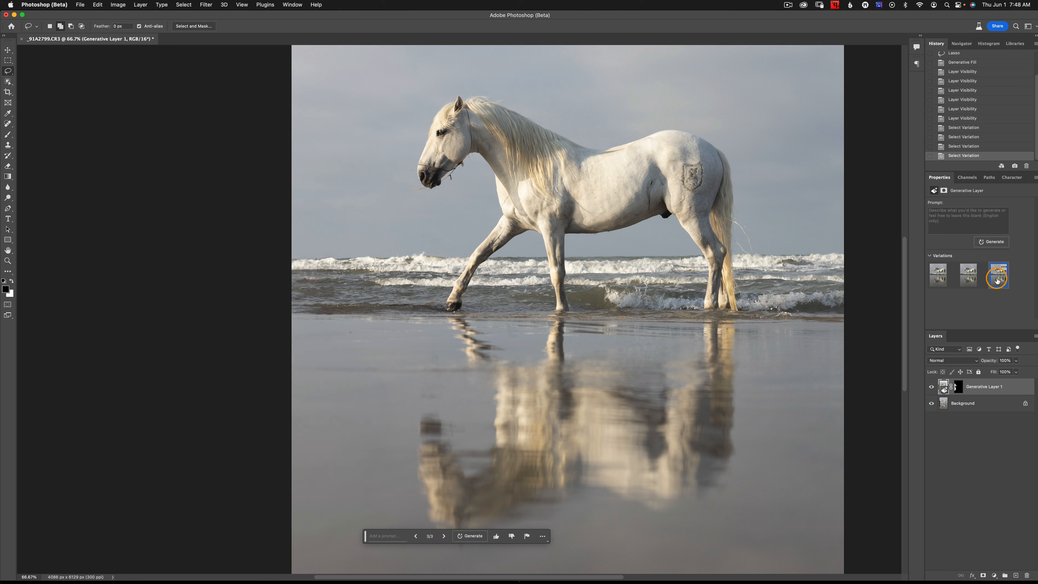
pyautogui.moveTo(939, 277)
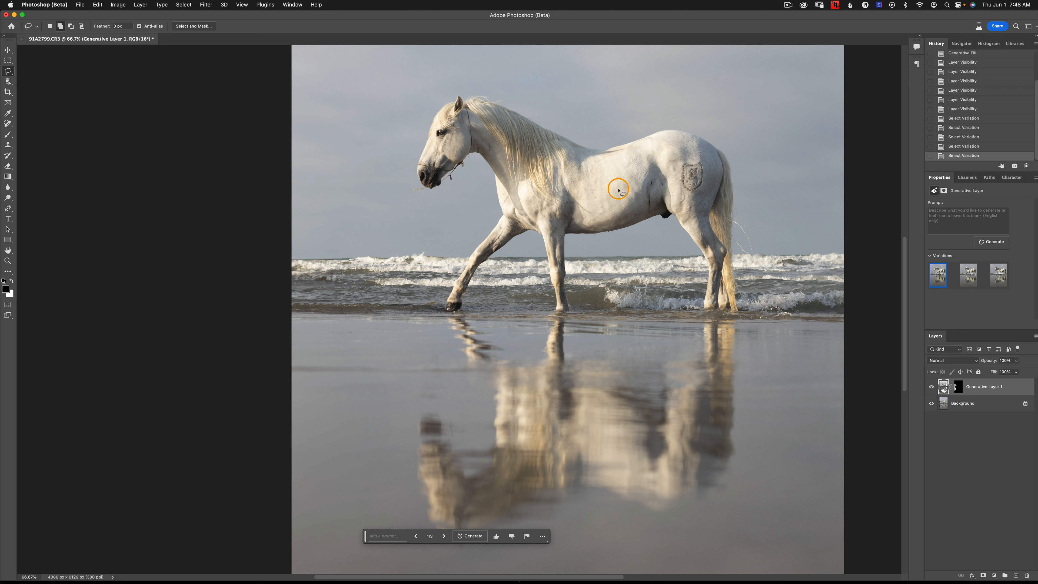
# Step: Generate another set of variations for Generative Layer 1 and select the second variation
pyautogui.click(994, 242)
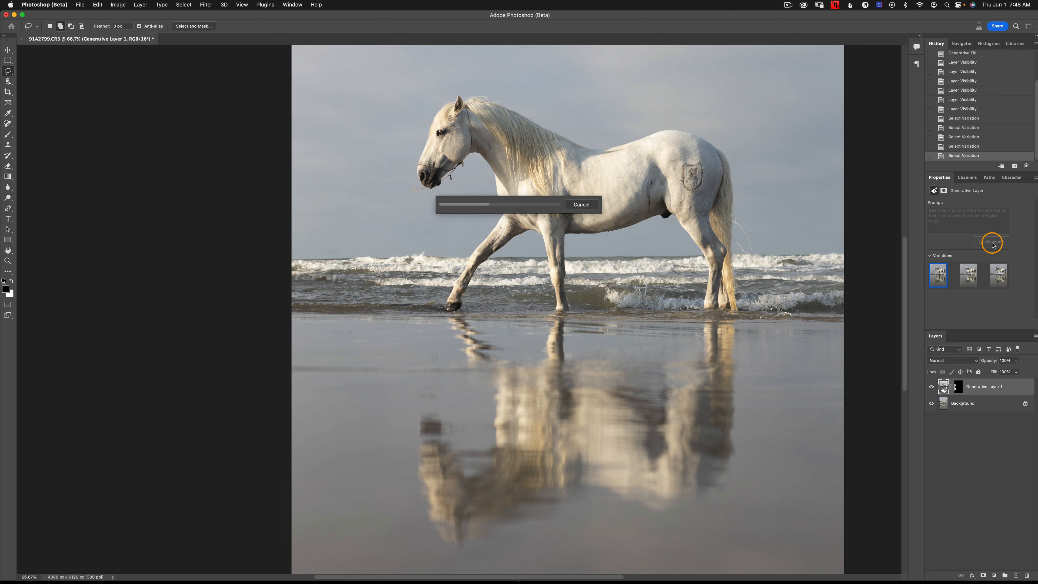
pyautogui.click(966, 279)
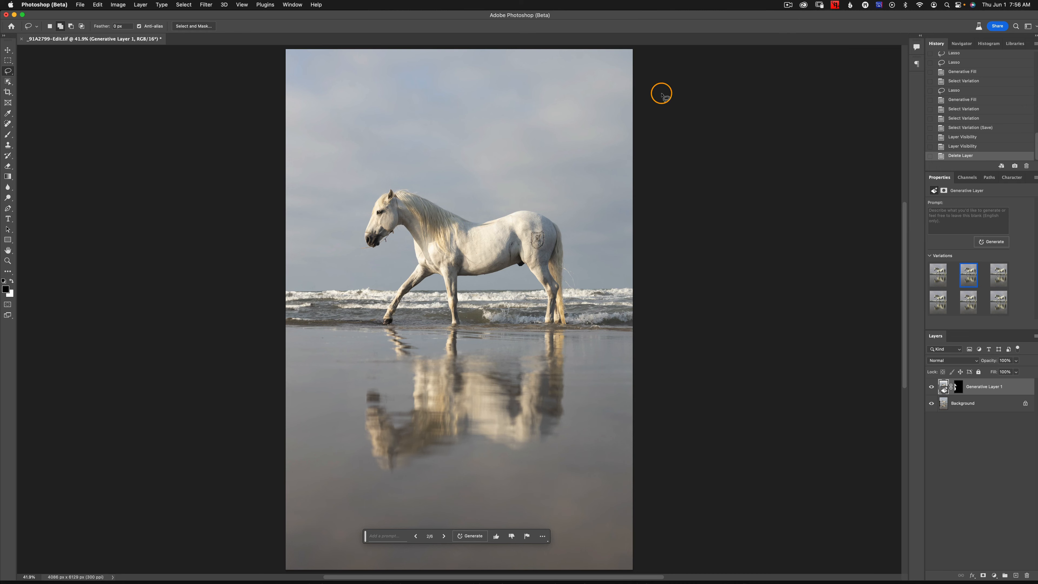
# Step: Draw a freehand lasso selection around the rope halter on the horse's head
pyautogui.press('super+equal')
pyautogui.press('super+equal')
pyautogui.press('super+equal')
pyautogui.press('super+equal')
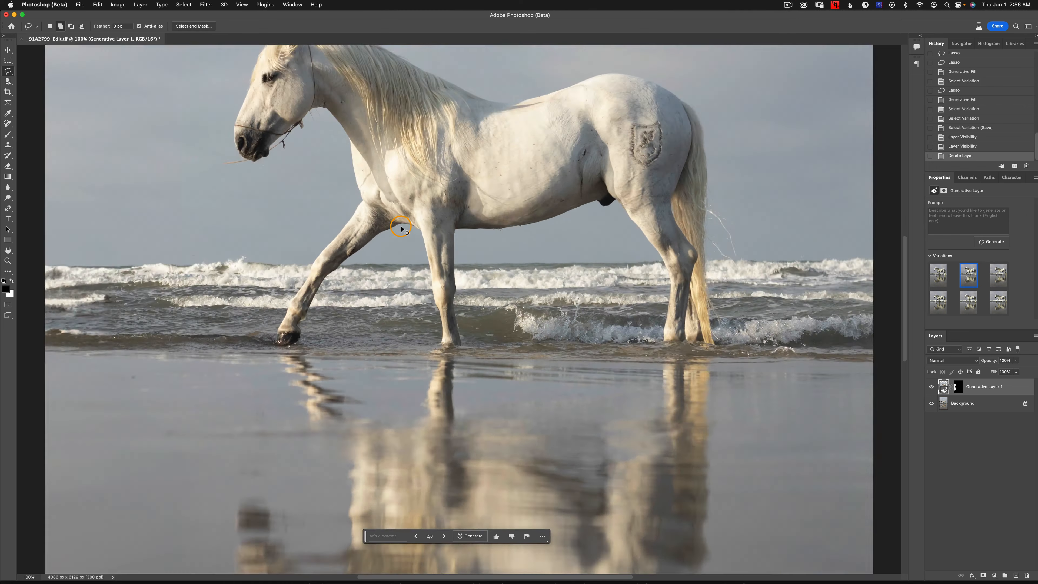
pyautogui.scroll(5, 344, 219)
pyautogui.hscroll(-5, 286, 217)
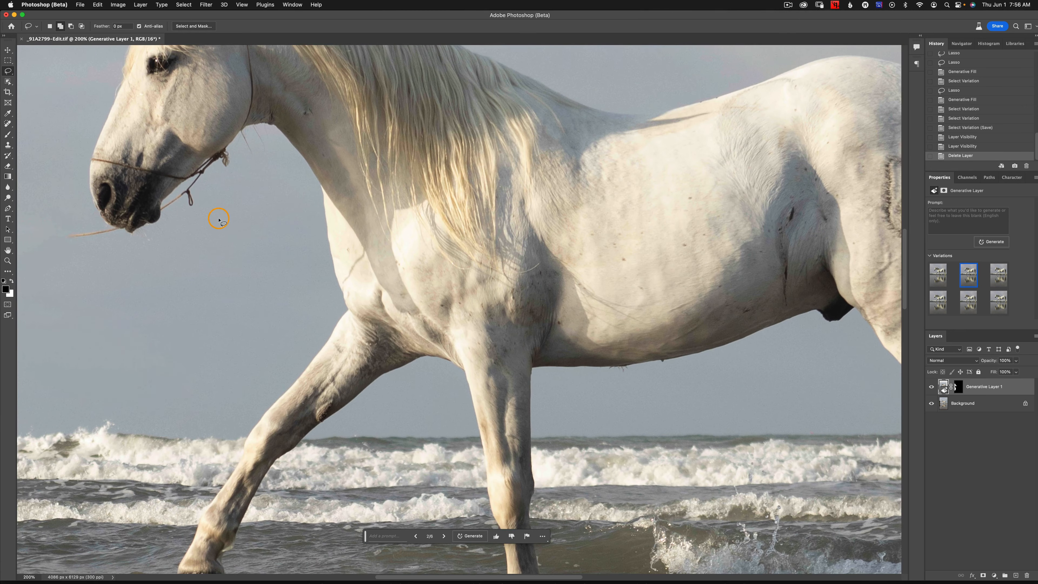
pyautogui.scroll(5, 253, 192)
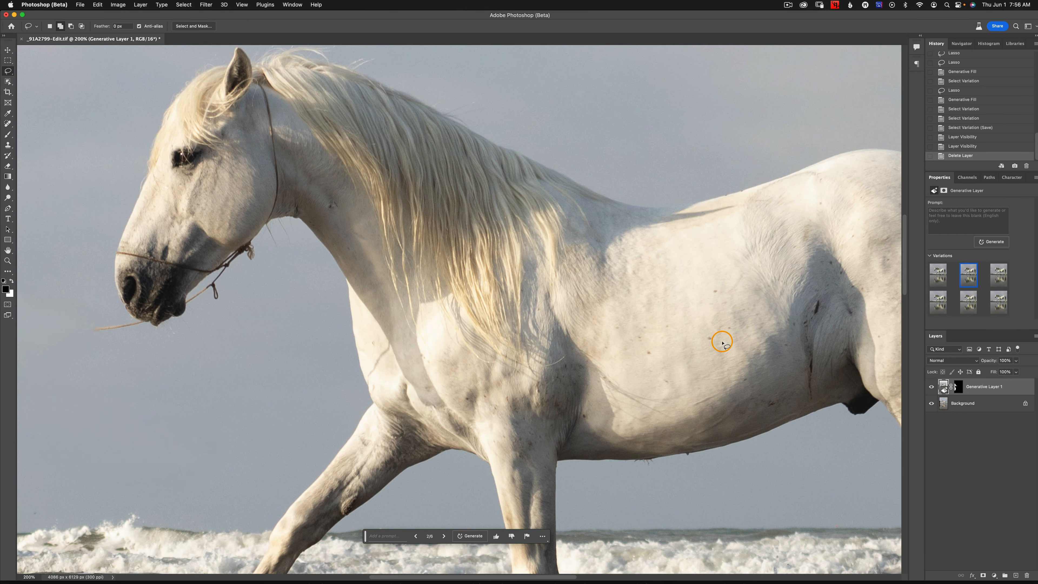
pyautogui.hscroll(5, 711, 352)
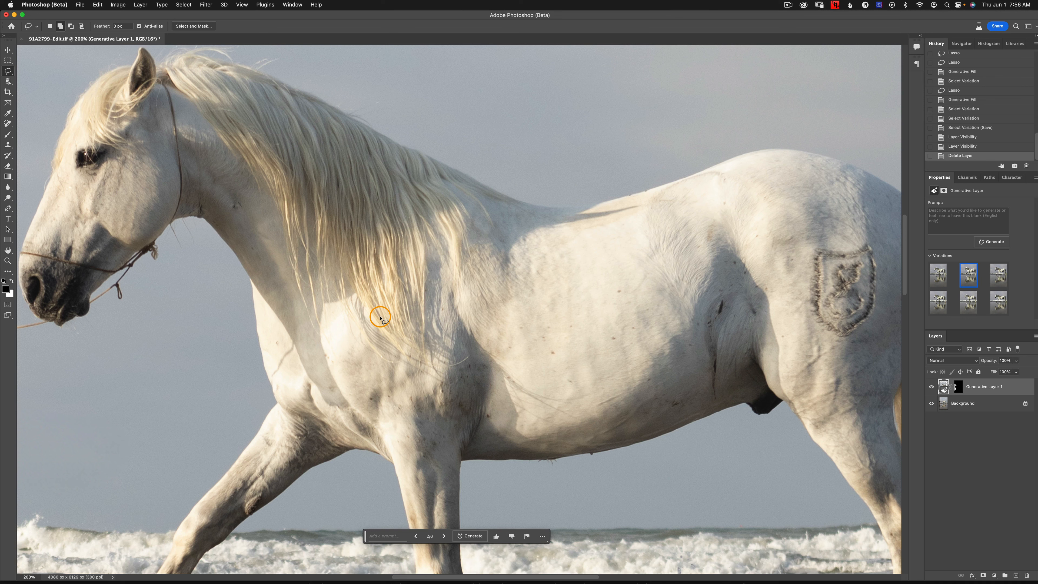
pyautogui.hscroll(-5, 381, 317)
pyautogui.scroll(2, 381, 317)
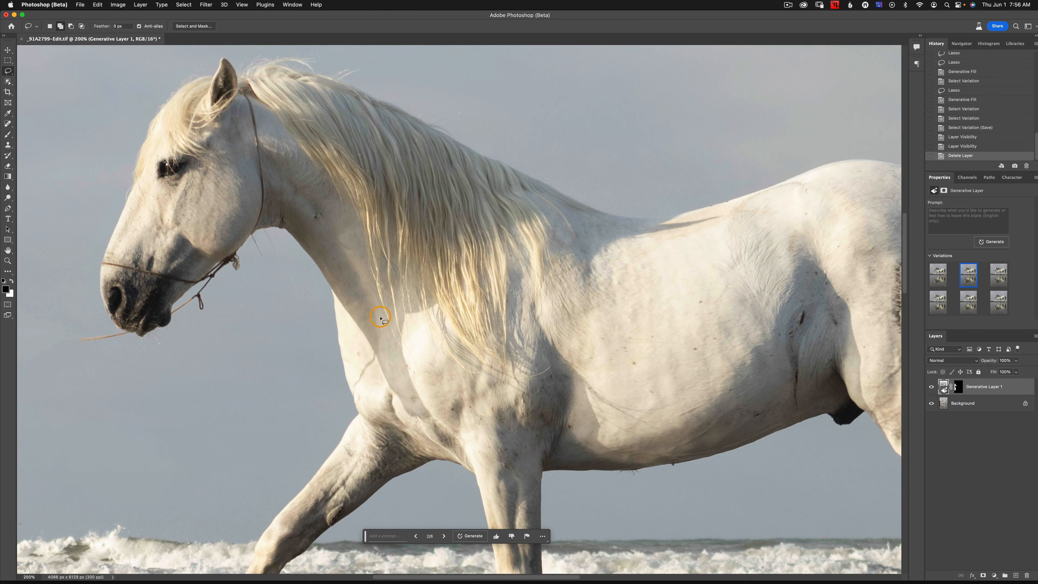
pyautogui.moveTo(74, 368)
pyautogui.mouseDown()
pyautogui.moveTo(174, 325)
pyautogui.moveTo(142, 315)
pyautogui.moveTo(256, 180)
pyautogui.moveTo(252, 133)
pyautogui.mouseUp()
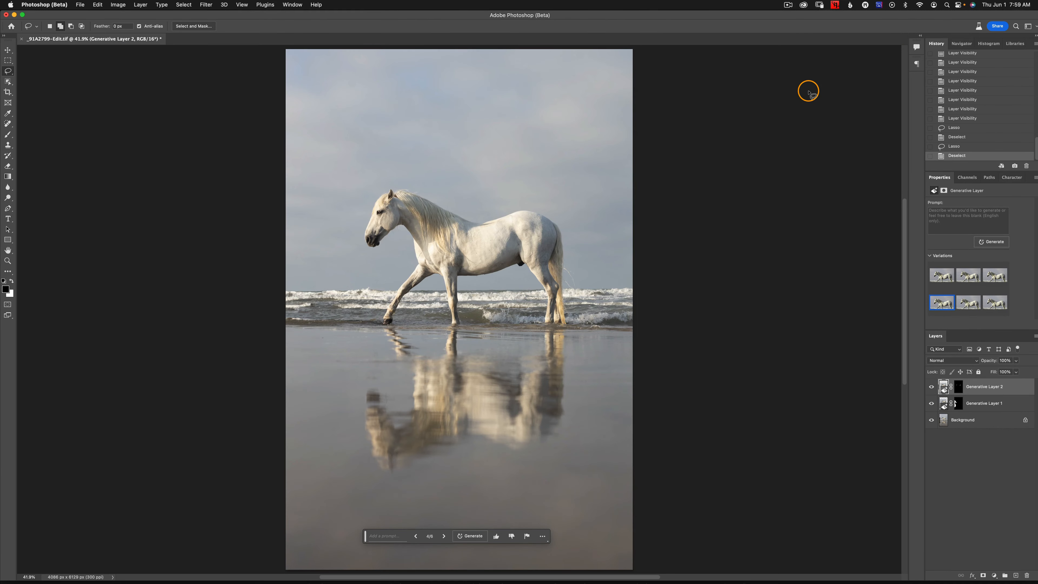
# Step: Toggle the visibility of Generative Layer 2 to compare the horse's muzzle with and without the rope halter
pyautogui.press('super+equal')
pyautogui.press('super+equal')
pyautogui.press('super+equal')
pyautogui.press('super+equal')
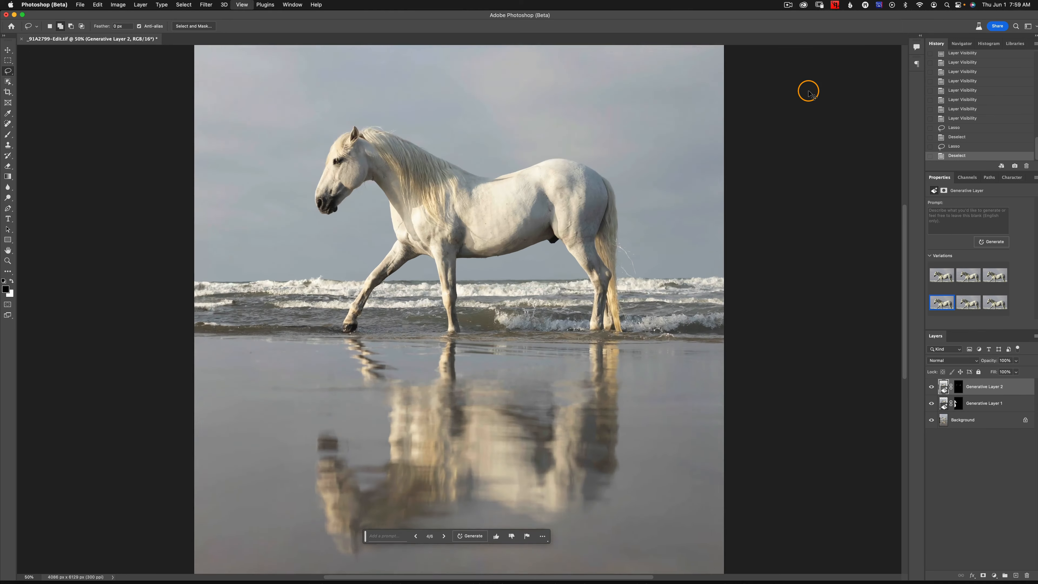
pyautogui.scroll(10, 579, 122)
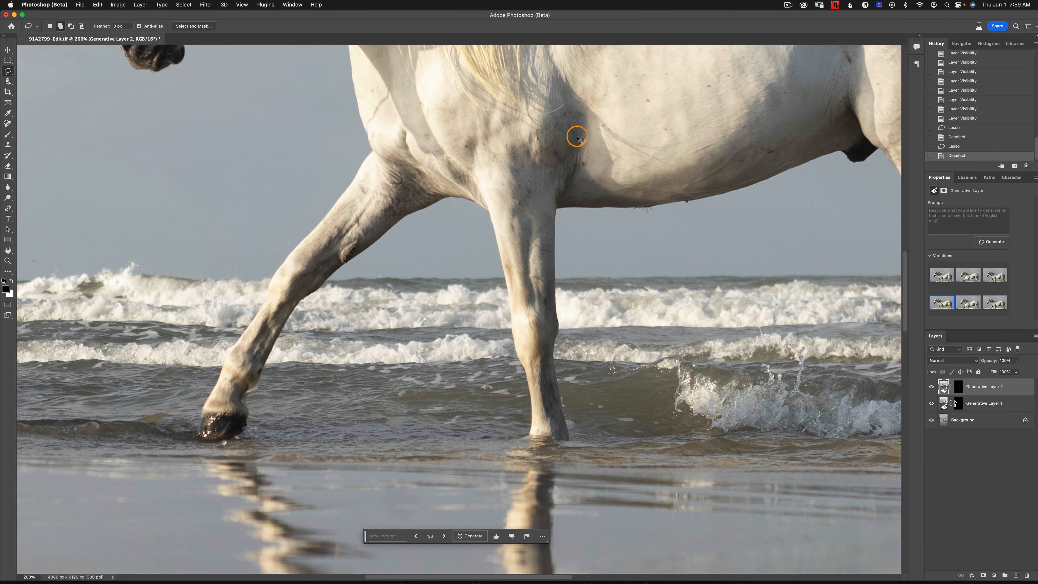
pyautogui.hscroll(-3, 575, 135)
pyautogui.press('super+equal')
pyautogui.press('super+equal')
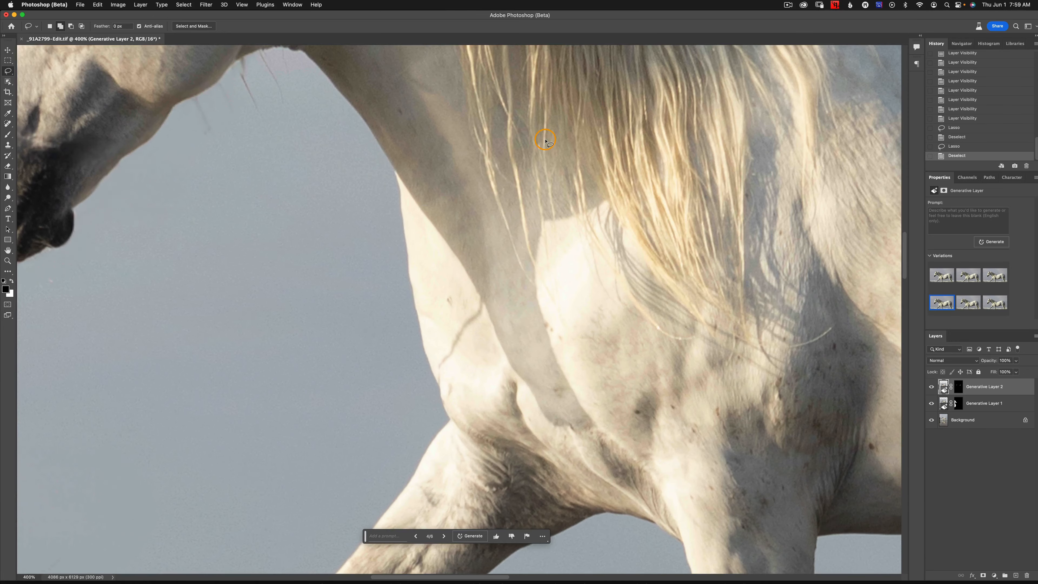
pyautogui.hscroll(-10, 546, 141)
pyautogui.scroll(2, 546, 142)
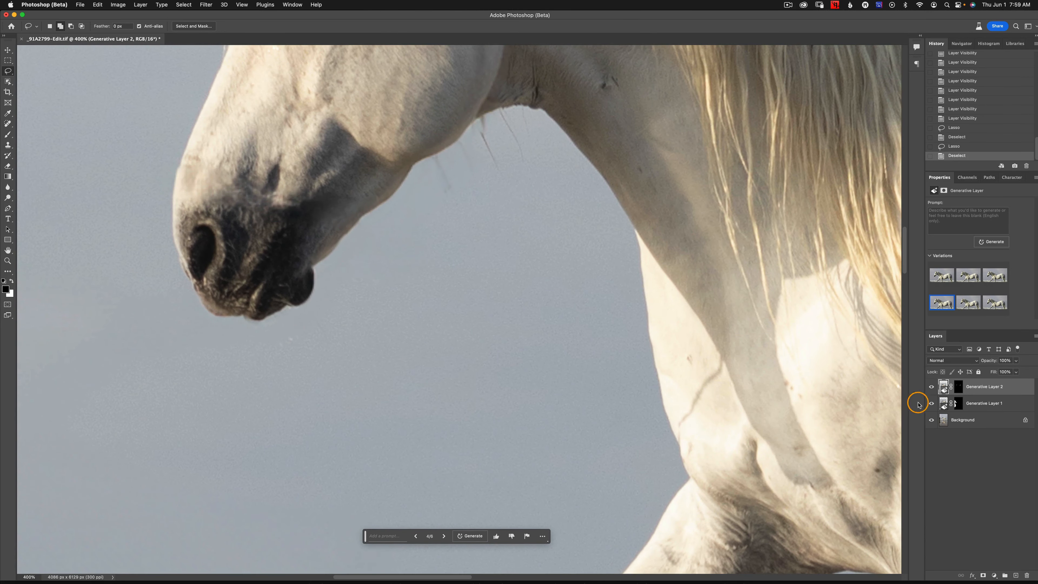
pyautogui.click(932, 387)
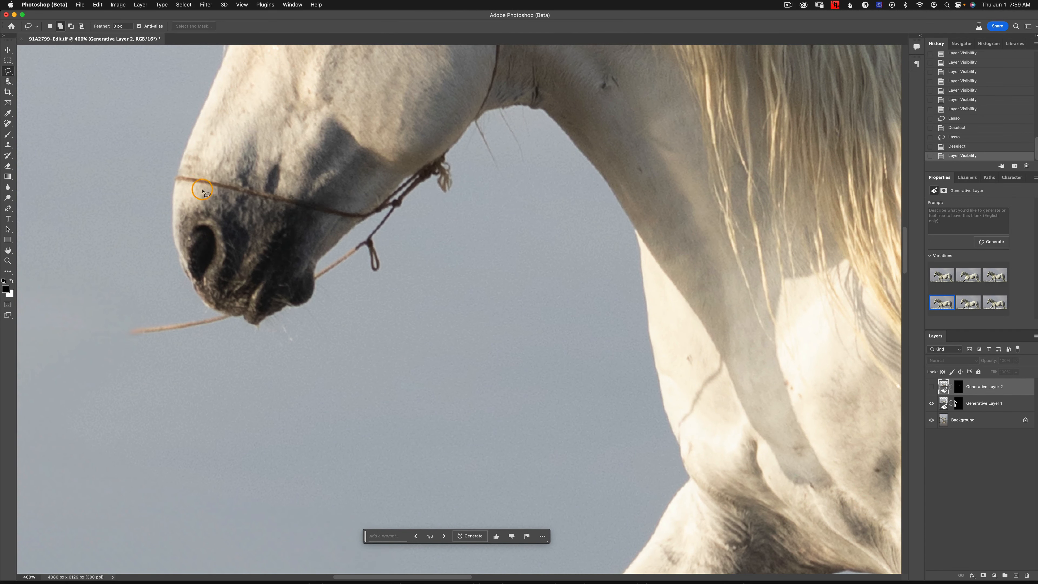
pyautogui.click(931, 386)
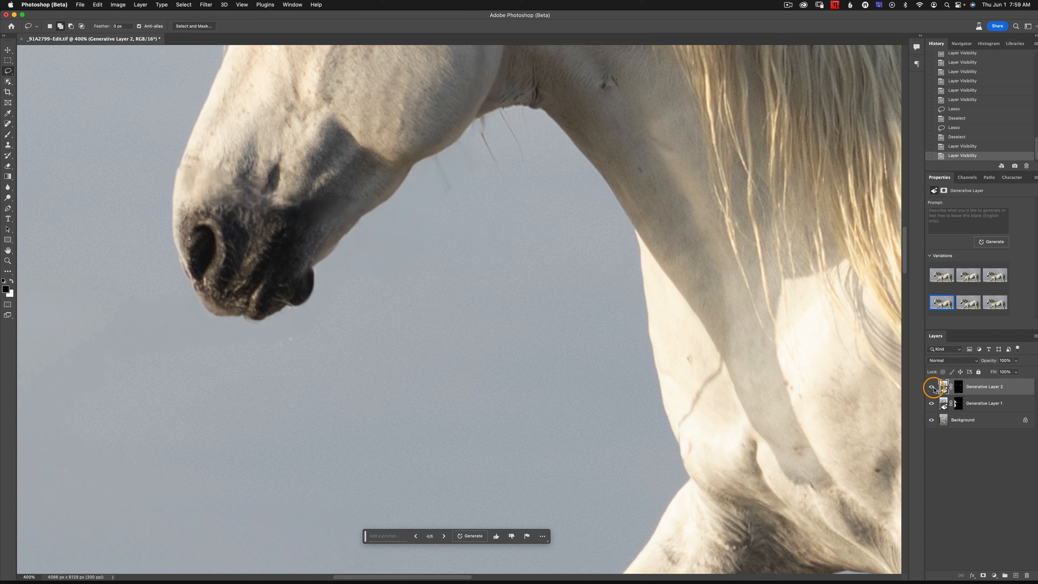
pyautogui.click(931, 386)
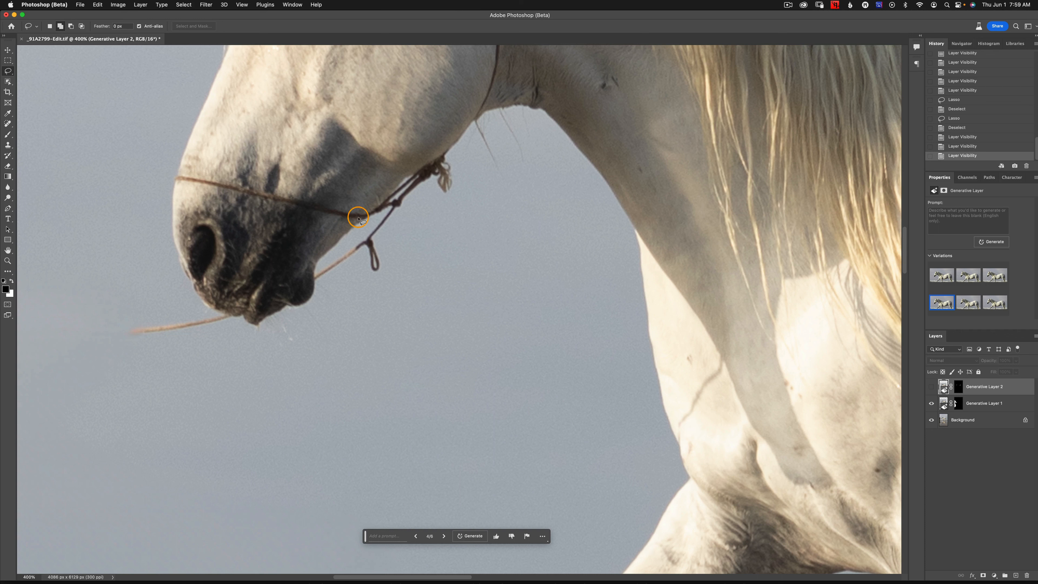
pyautogui.click(931, 386)
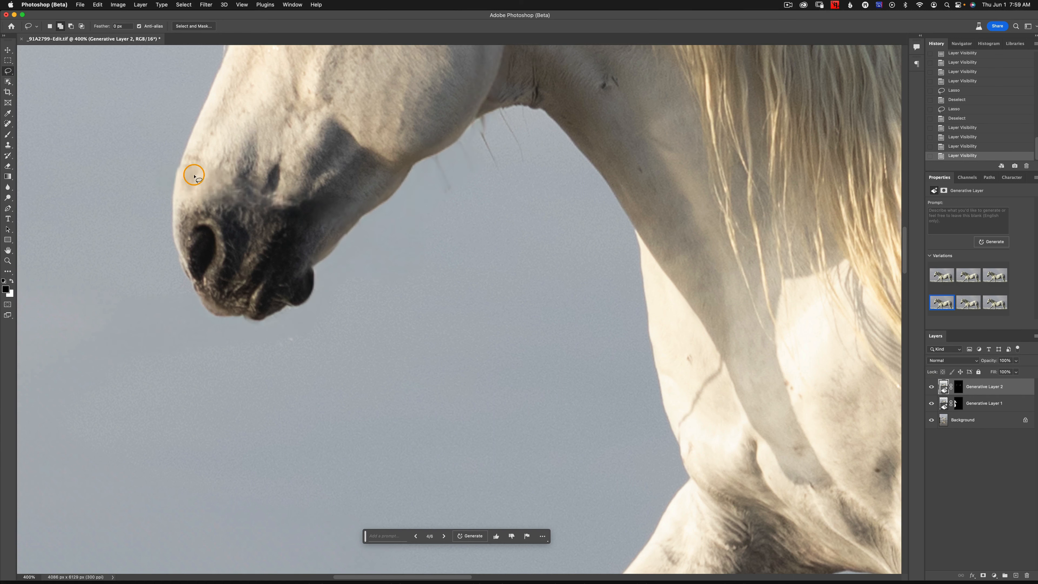
pyautogui.hscroll(1, 767, 344)
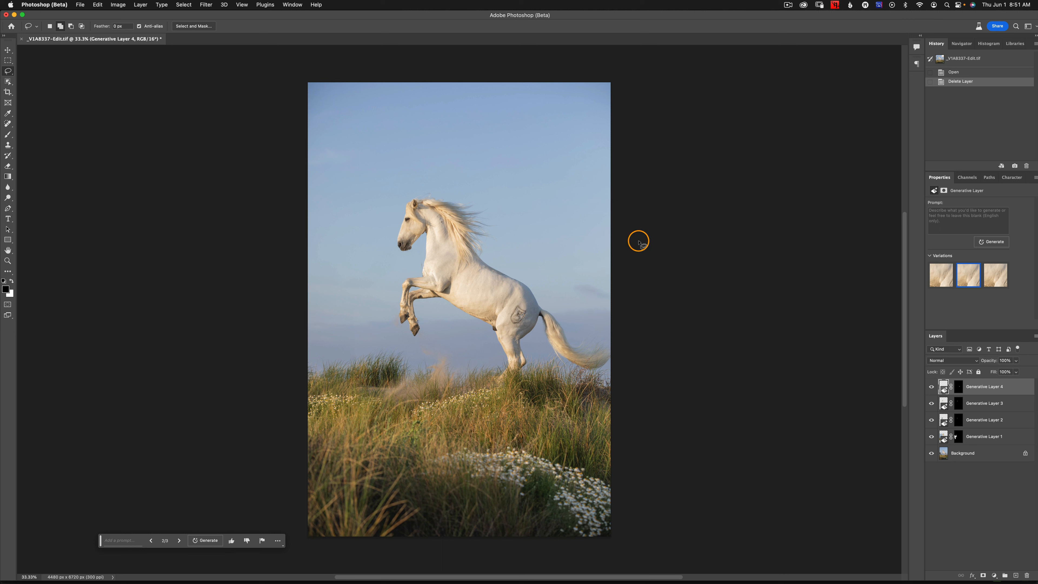
# Step: Lasso the sky above the rearing horse and fill it generatively with the prompt "add large clouds", using the third variation
pyautogui.moveTo(619, 283)
pyautogui.mouseDown()
pyautogui.moveTo(560, 267)
pyautogui.moveTo(511, 196)
pyautogui.moveTo(438, 176)
pyautogui.moveTo(389, 181)
pyautogui.moveTo(382, 286)
pyautogui.moveTo(350, 297)
pyautogui.moveTo(280, 286)
pyautogui.moveTo(229, 204)
pyautogui.moveTo(232, 68)
pyautogui.moveTo(334, 48)
pyautogui.moveTo(603, 74)
pyautogui.moveTo(726, 119)
pyautogui.moveTo(724, 250)
pyautogui.mouseUp()
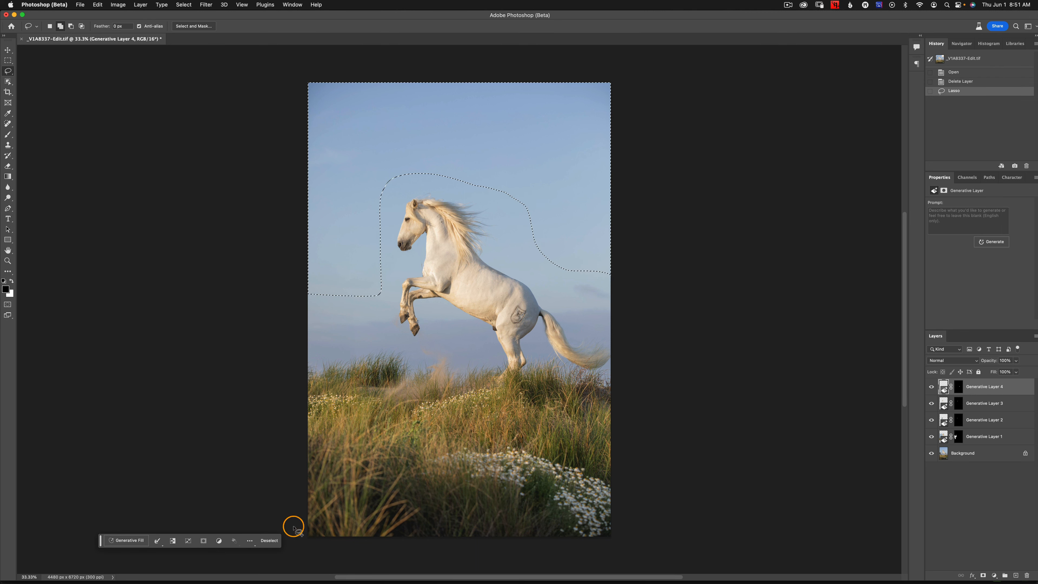
pyautogui.click(132, 542)
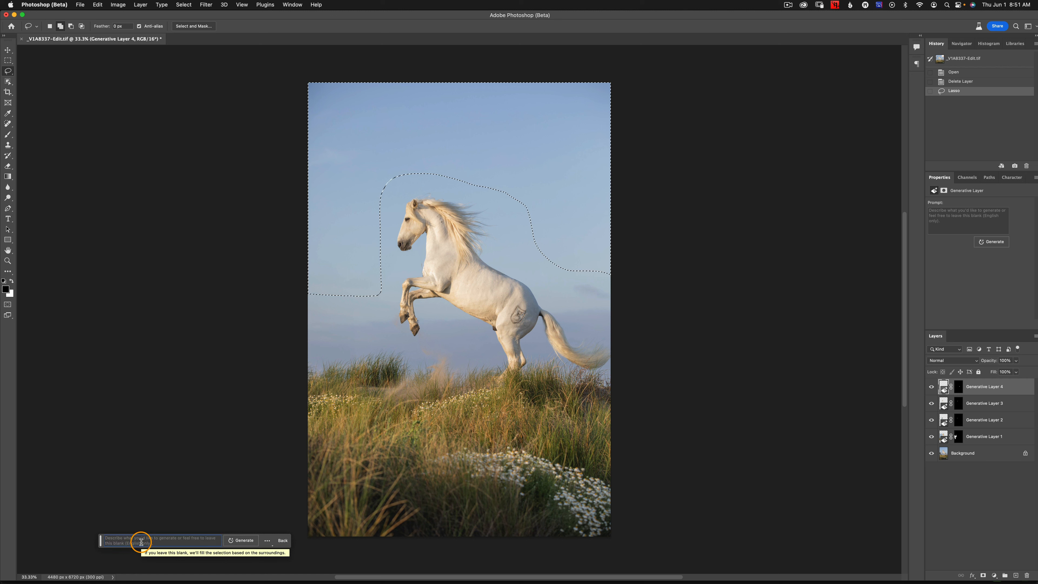
pyautogui.write('add large clouds')
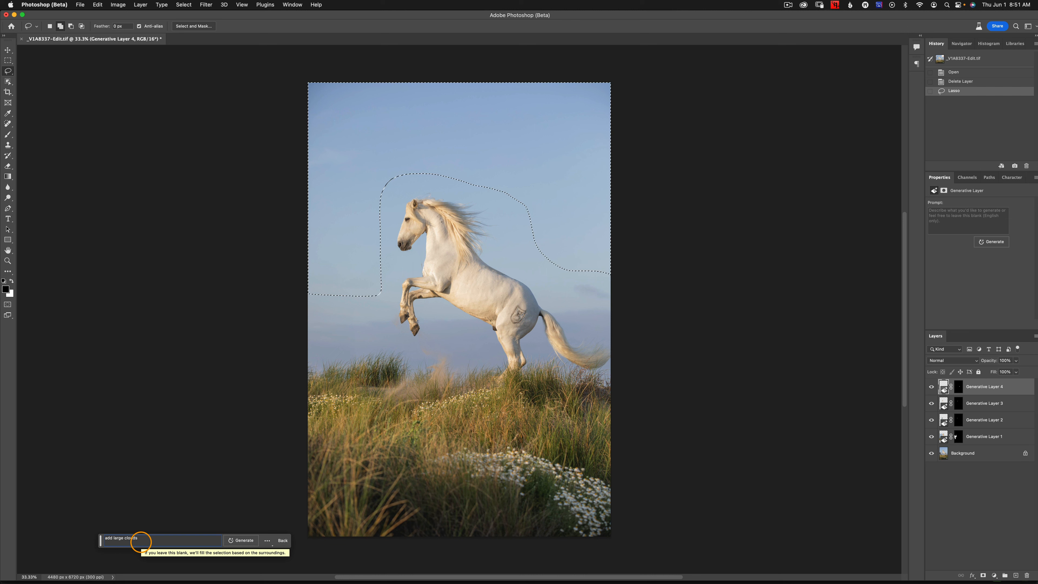
pyautogui.click(241, 540)
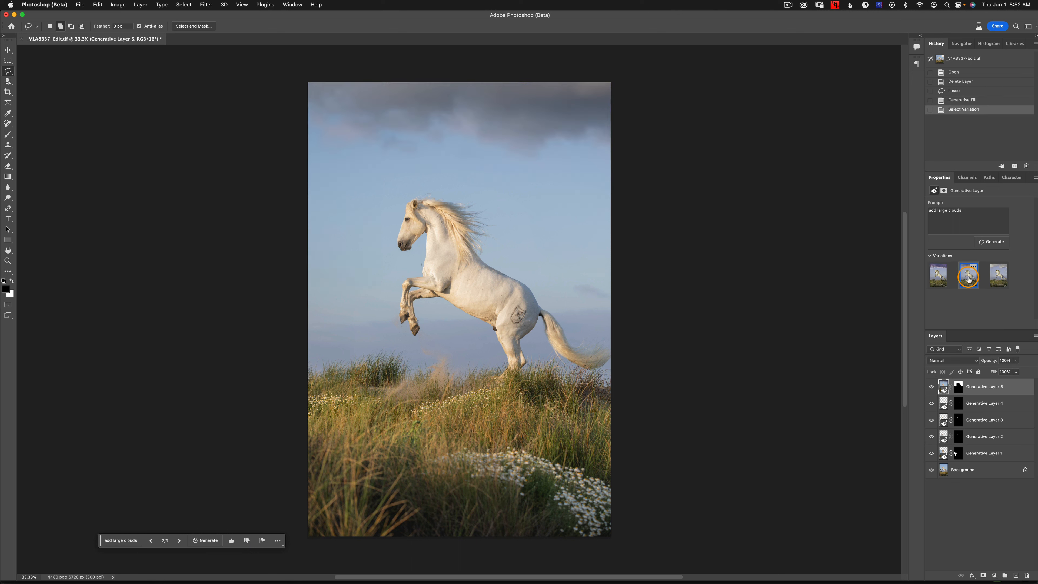
pyautogui.click(999, 277)
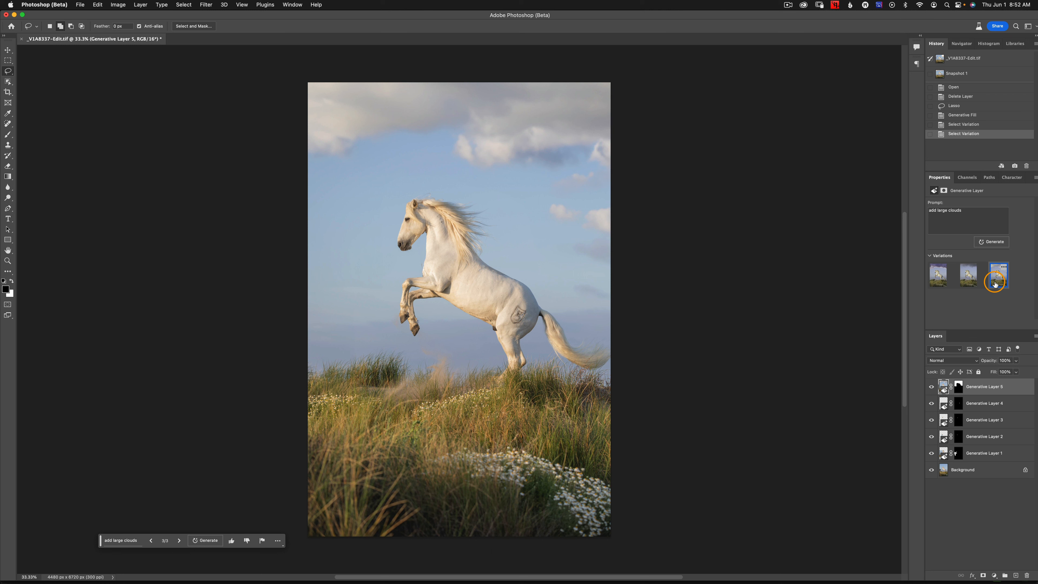
# Step: Generate a second set of "add large clouds" variations for Generative Layer 5, compare the skies, and select the sixth variation
pyautogui.click(989, 242)
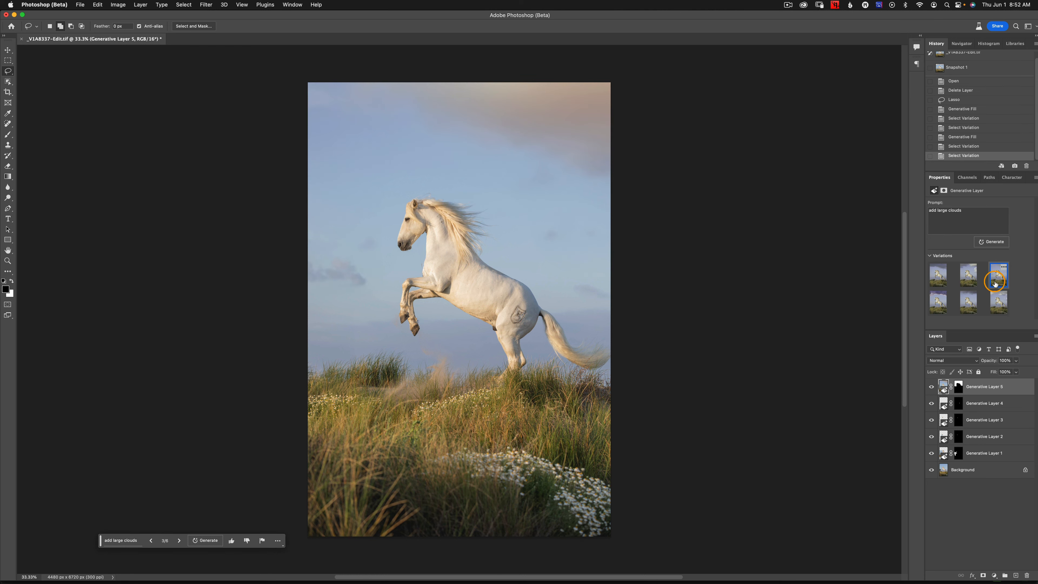
pyautogui.click(994, 305)
pyautogui.click(968, 302)
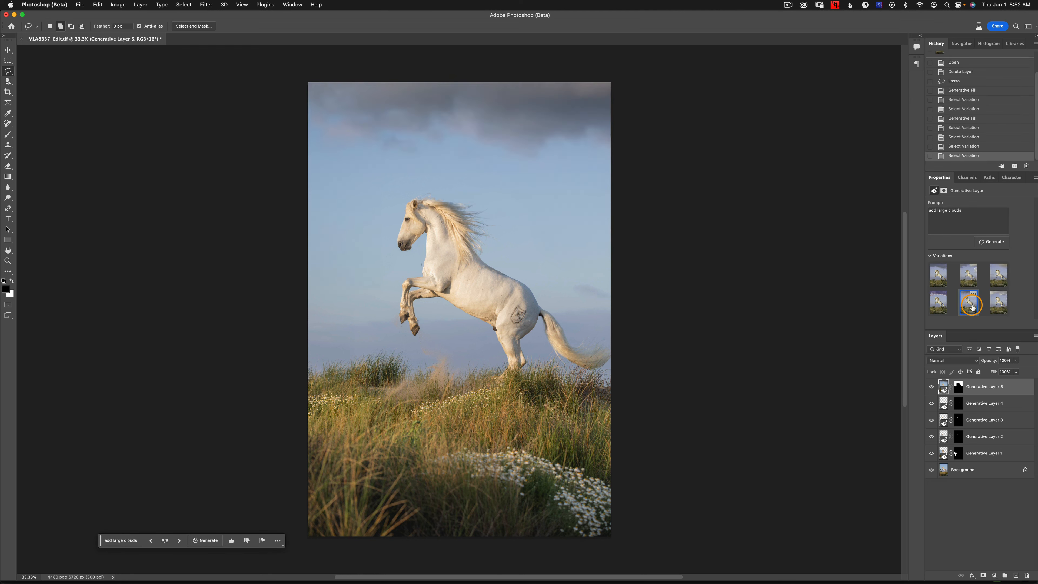
pyautogui.click(945, 285)
pyautogui.click(969, 276)
pyautogui.click(999, 274)
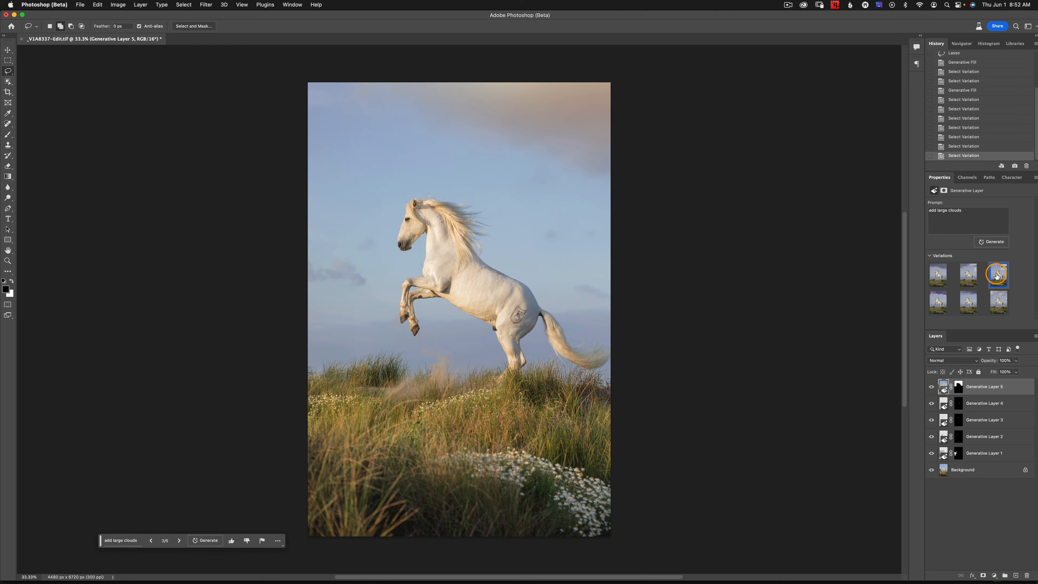
pyautogui.click(999, 303)
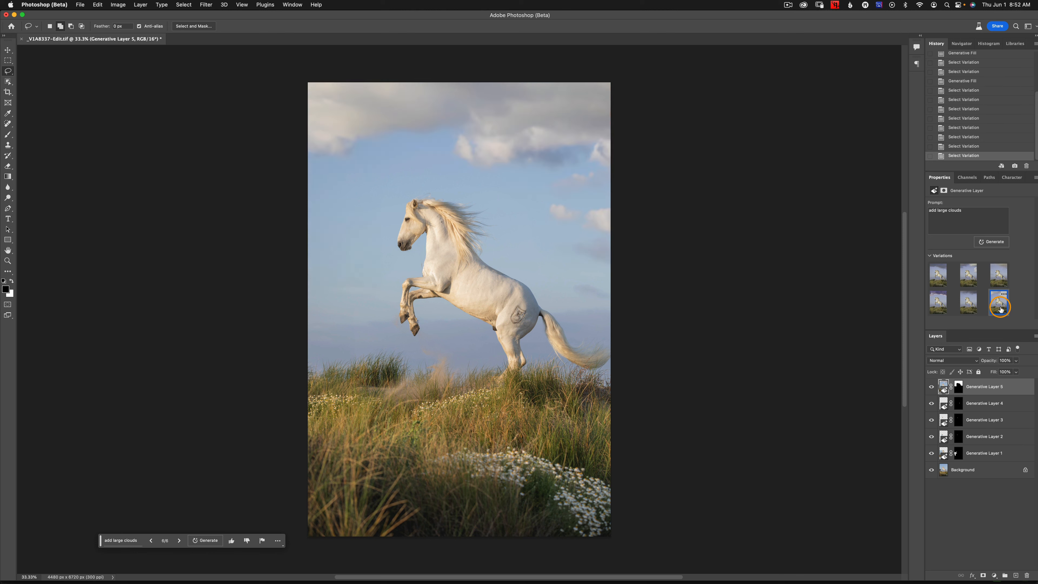
pyautogui.click(997, 280)
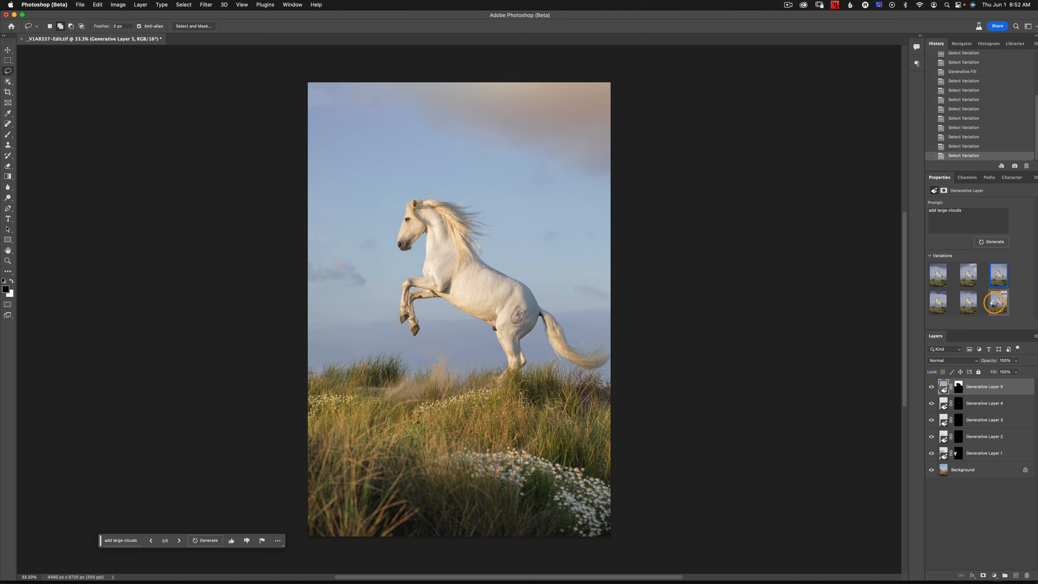
pyautogui.click(995, 303)
# Step: Generate a third set of cloud variations for Generative Layer 5, compare them, and select the ninth variation
pyautogui.click(992, 246)
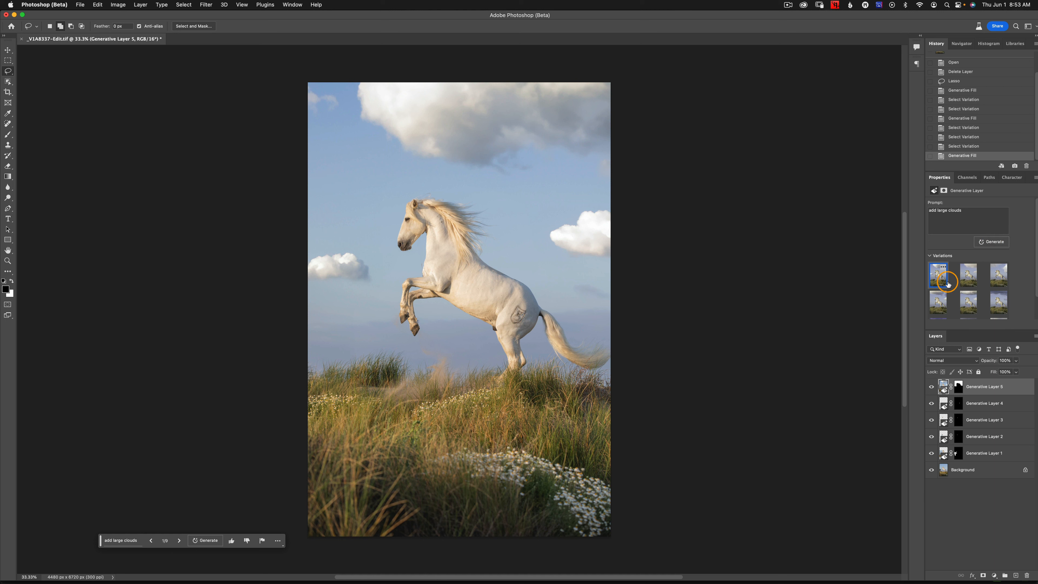
pyautogui.click(963, 275)
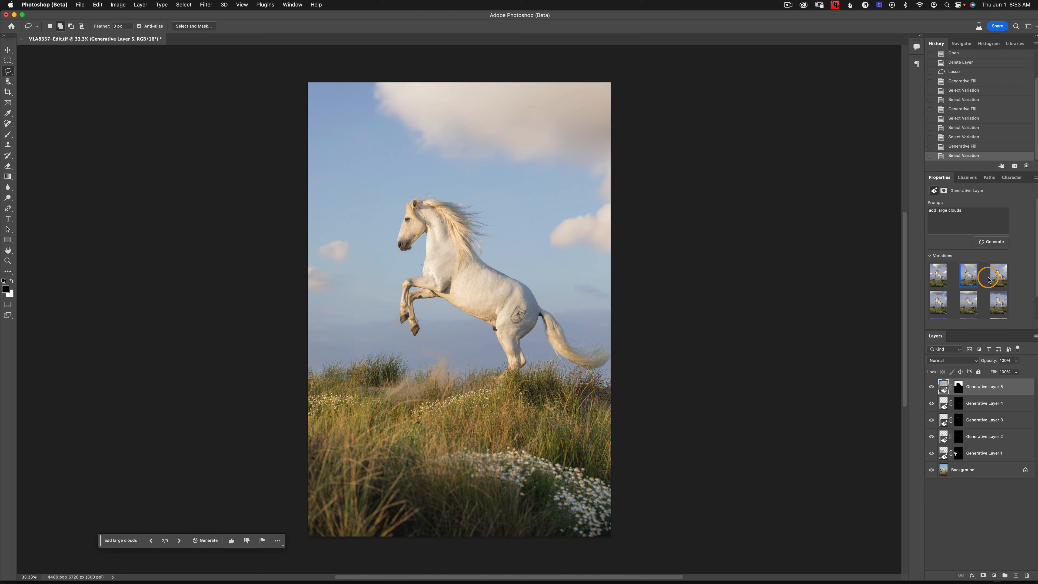
pyautogui.click(996, 278)
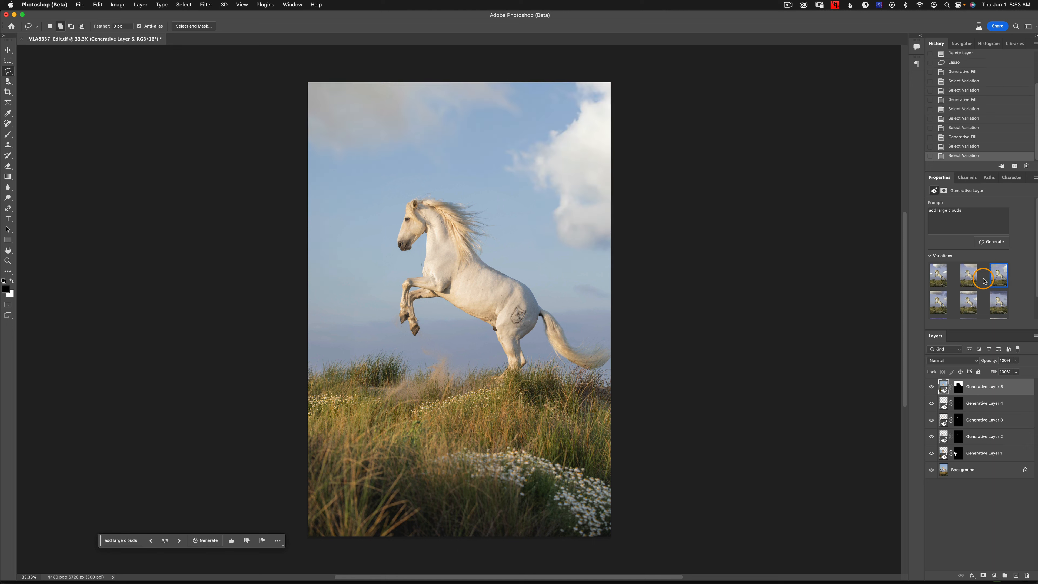
pyautogui.scroll(-2, 1000, 282)
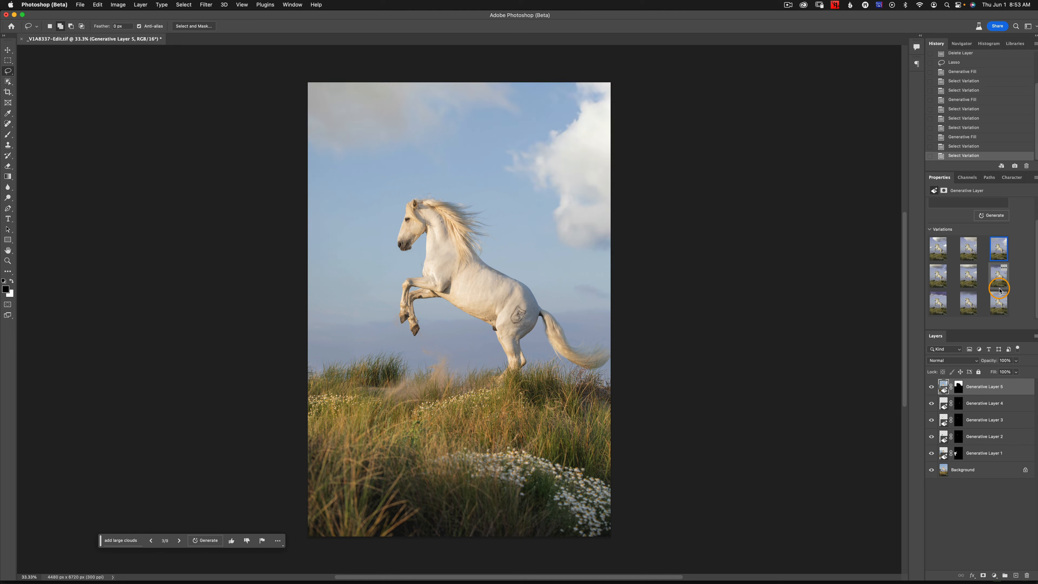
pyautogui.click(999, 302)
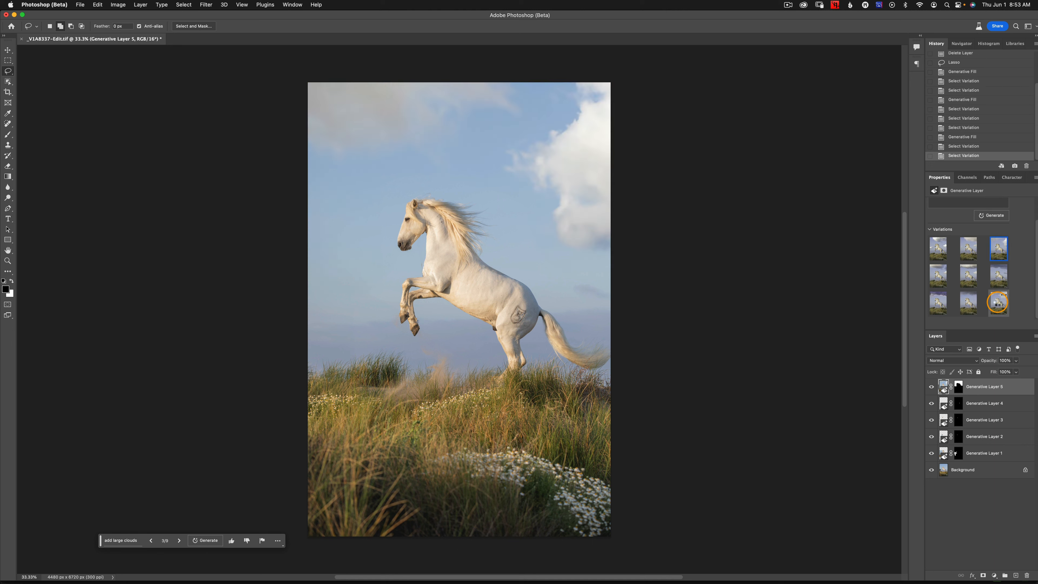
pyautogui.click(999, 254)
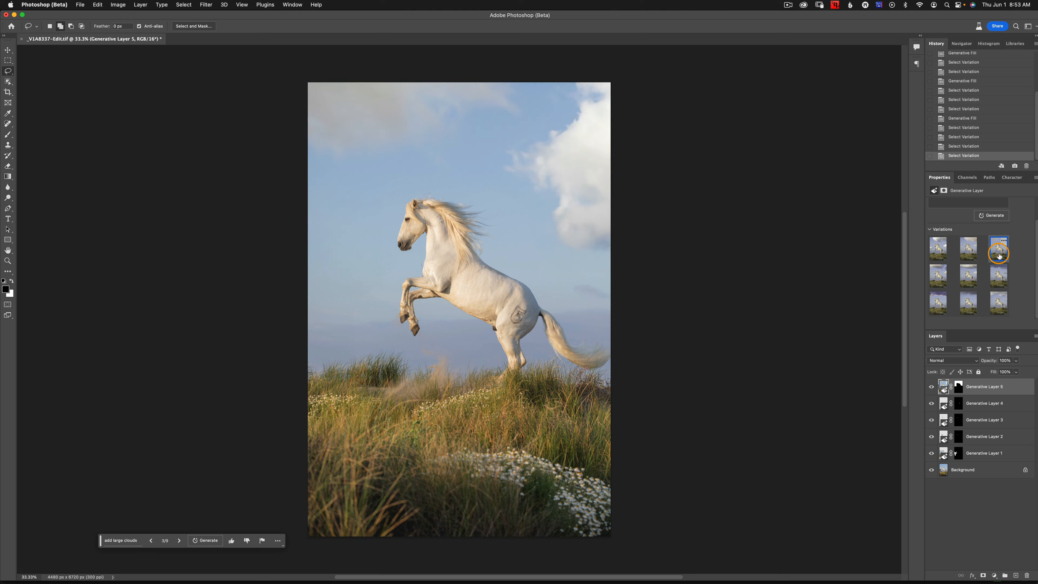
pyautogui.click(997, 312)
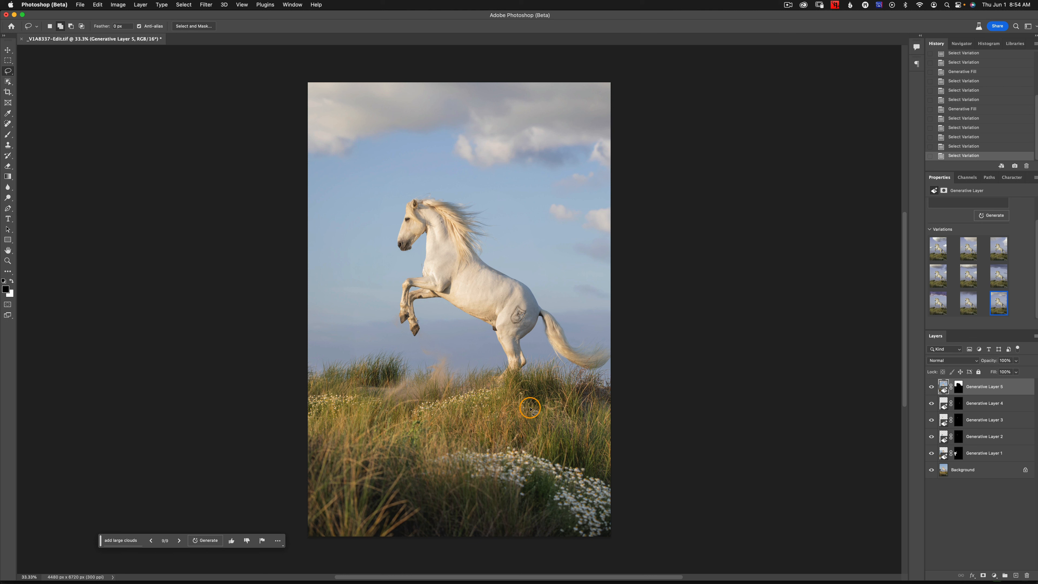
# Step: Lasso the grass below the horse's tail, above the existing daisies, and fill it generatively with the prompt "Addwhite flowers"
pyautogui.moveTo(538, 387)
pyautogui.mouseDown()
pyautogui.moveTo(510, 404)
pyautogui.moveTo(527, 440)
pyautogui.moveTo(641, 444)
pyautogui.moveTo(613, 410)
pyautogui.moveTo(537, 389)
pyautogui.mouseUp()
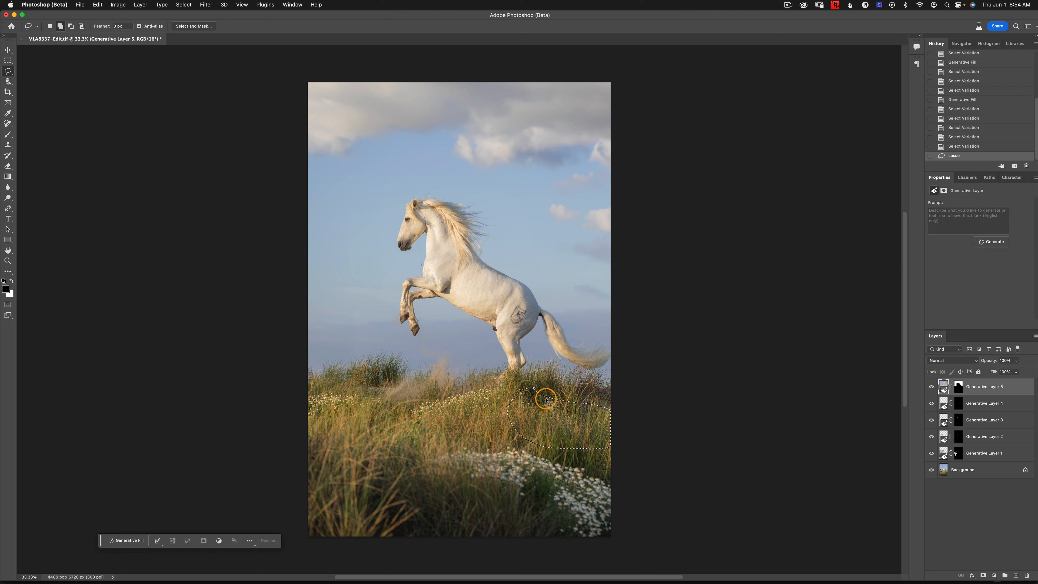
pyautogui.click(133, 541)
pyautogui.write('Addwh')
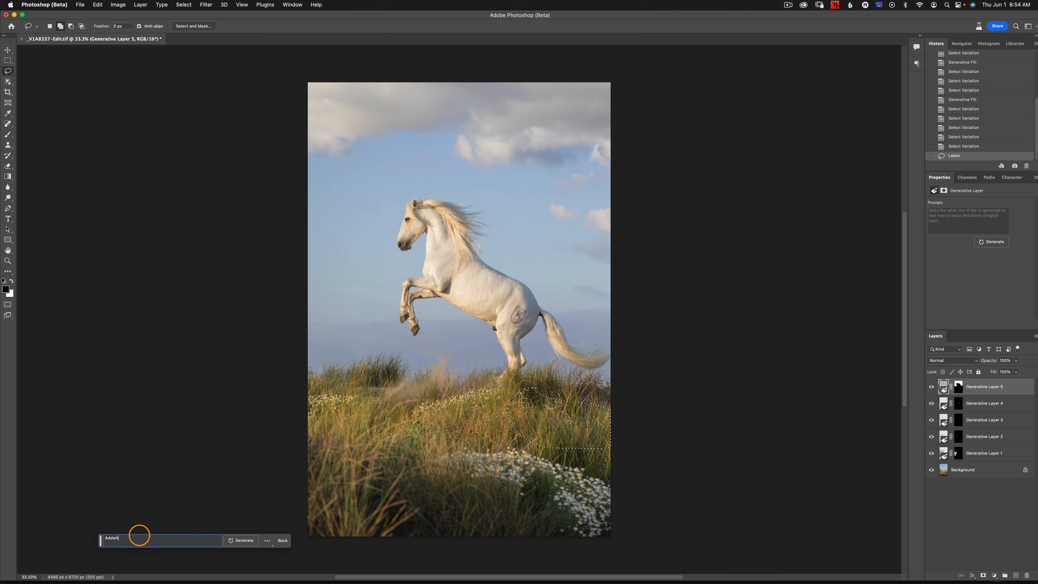
pyautogui.write('ite flowers')
pyautogui.press('Return')
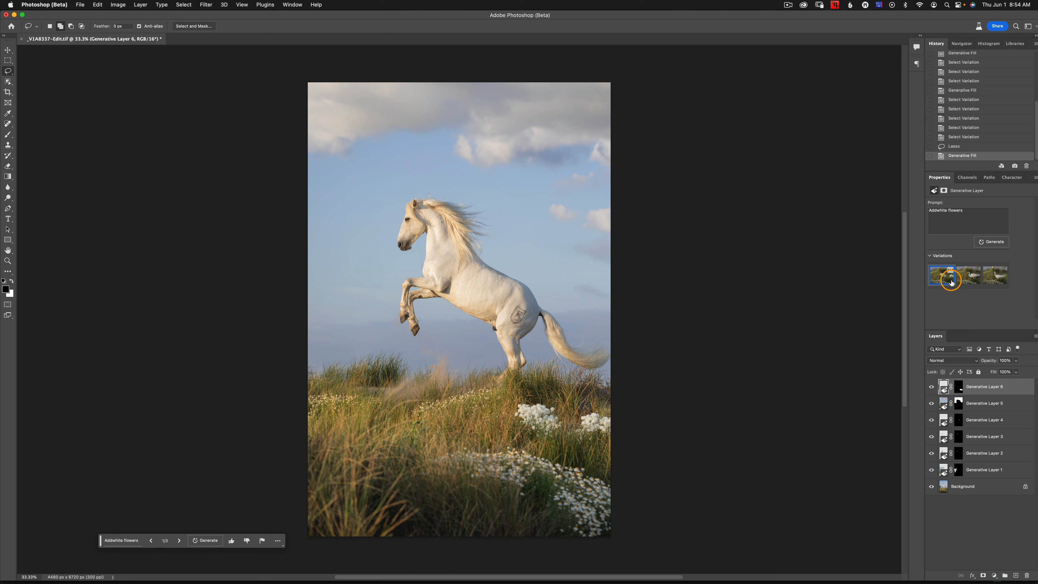
# Step: Preview the flower fill's variations, generate another set for Generative Layer 6, and select the third variation
pyautogui.click(962, 282)
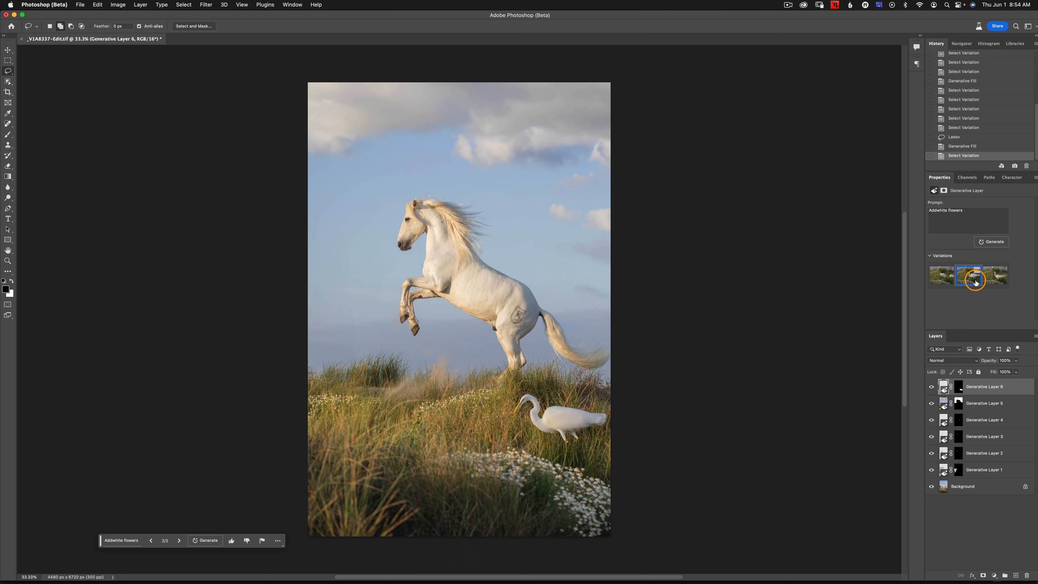
pyautogui.click(990, 281)
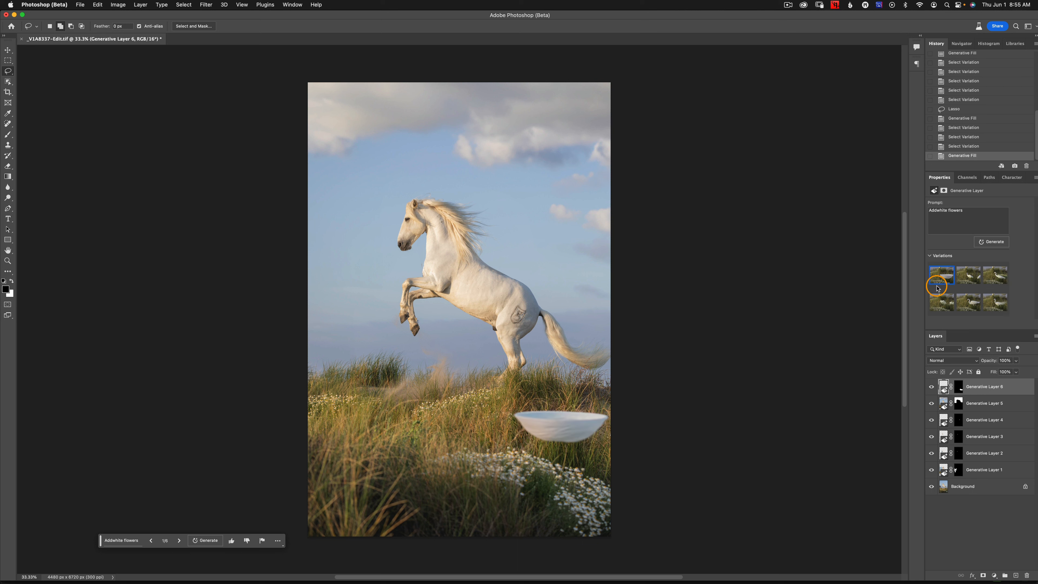
pyautogui.click(965, 279)
pyautogui.click(999, 278)
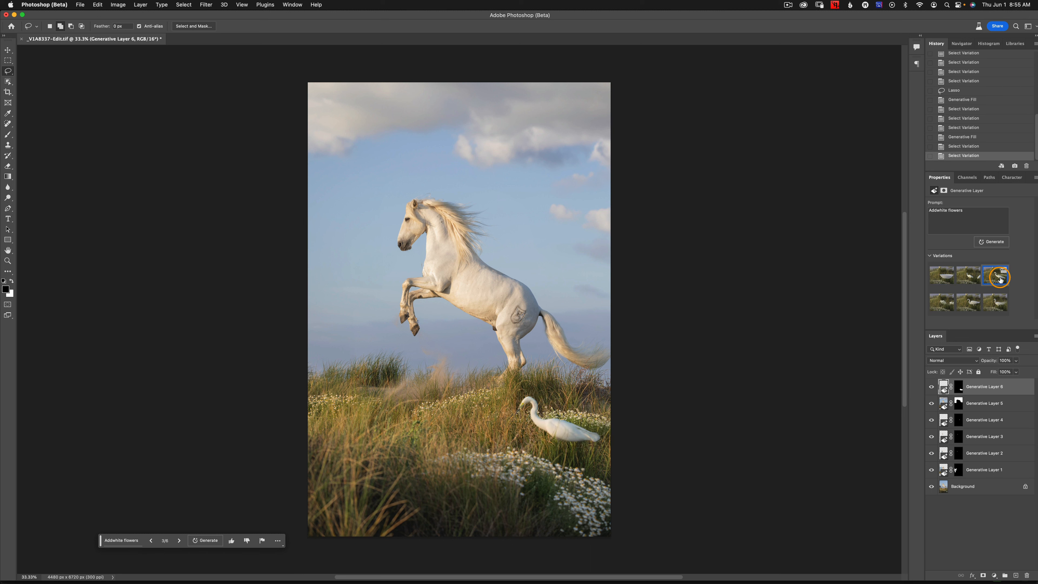